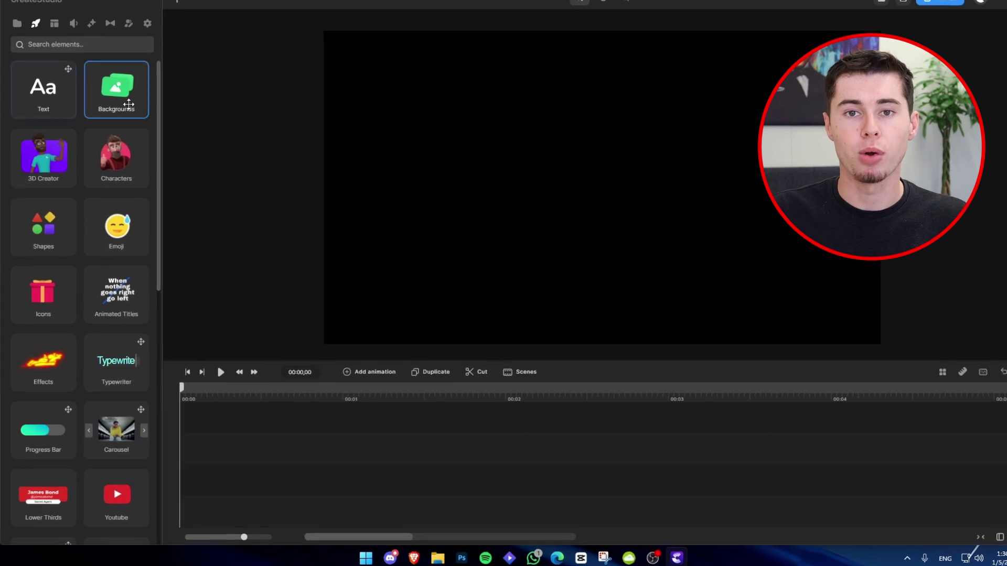
Apply the Swing rotation loop (Rotation 20%, 1 loop) to the face and preview it
scroll(128, 104, down, 5)
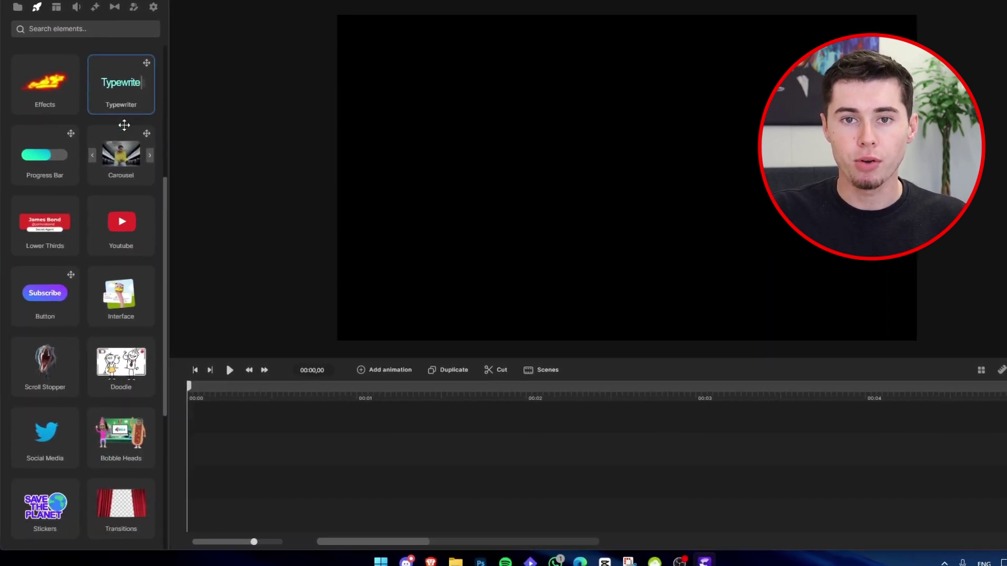
scroll(81, 108, down, 5)
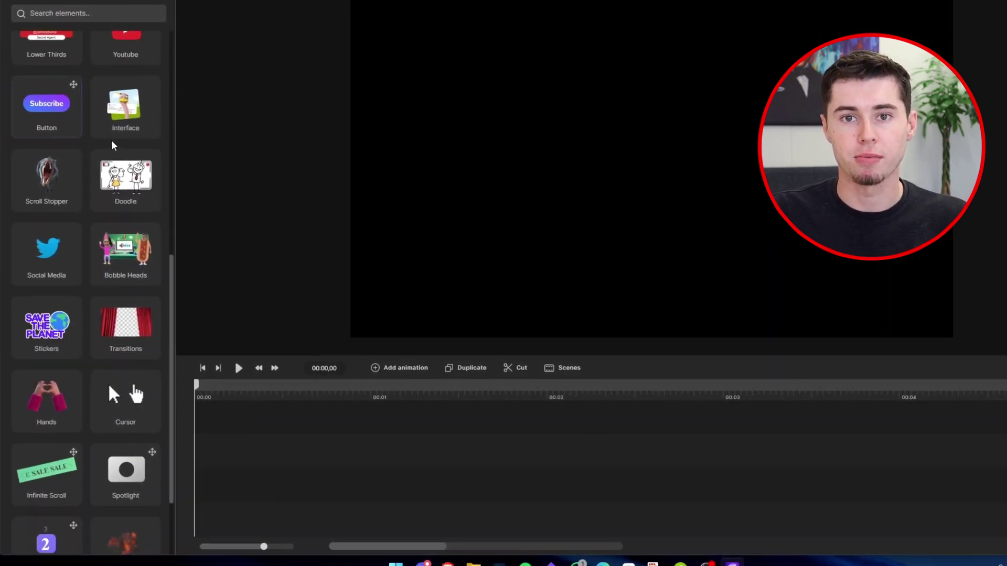
scroll(112, 146, down, 3)
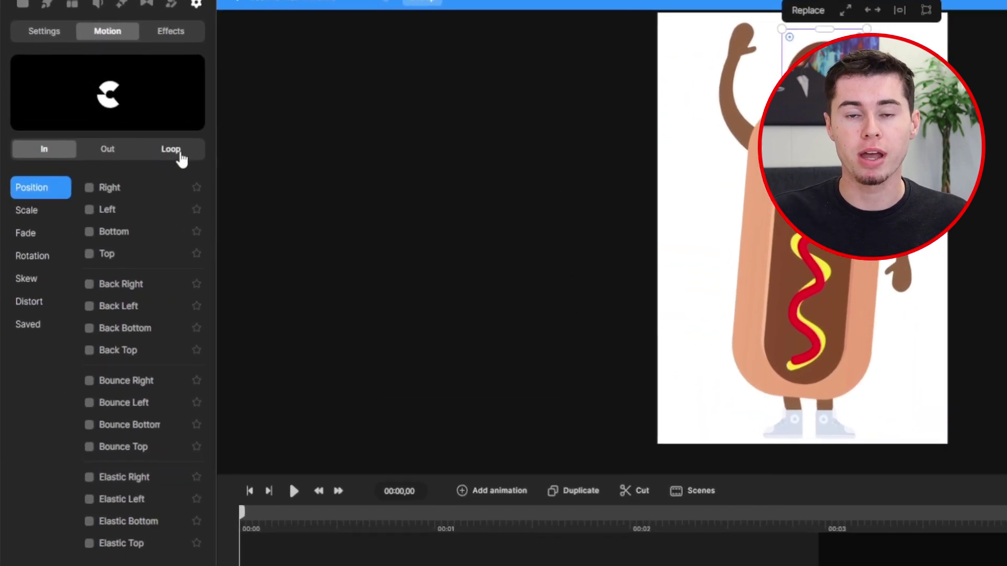
click(130, 147)
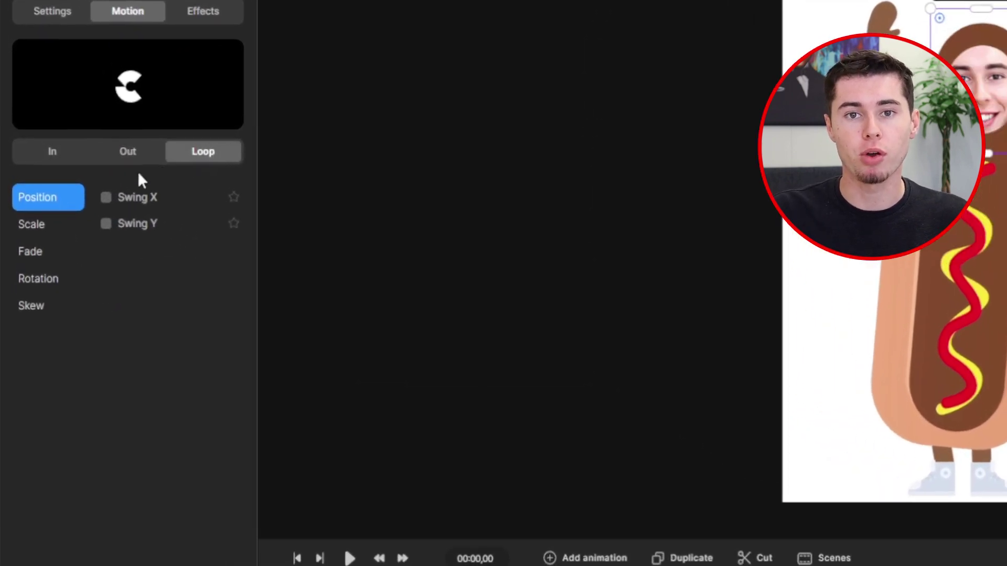
click(32, 270)
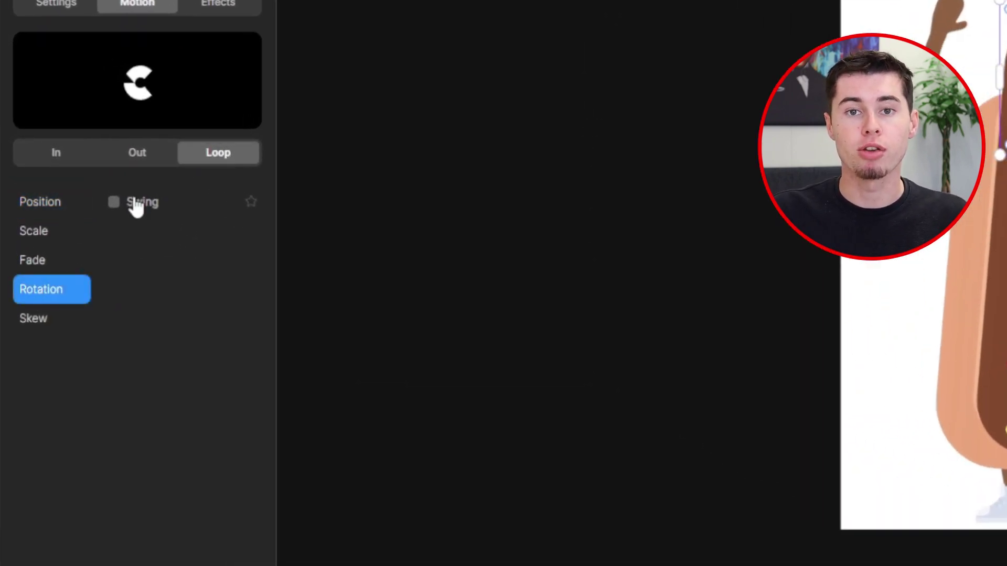
click(113, 203)
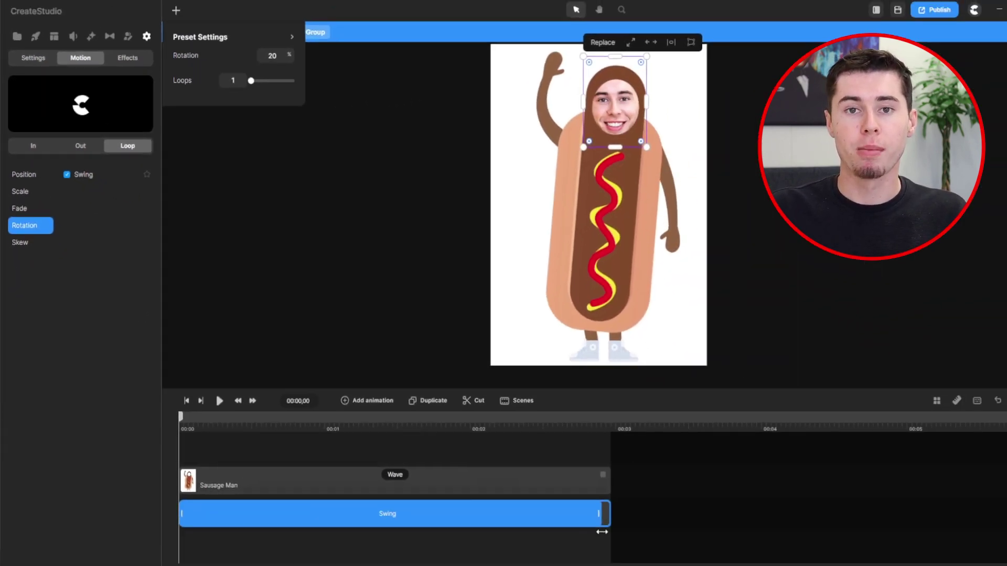
key(space)
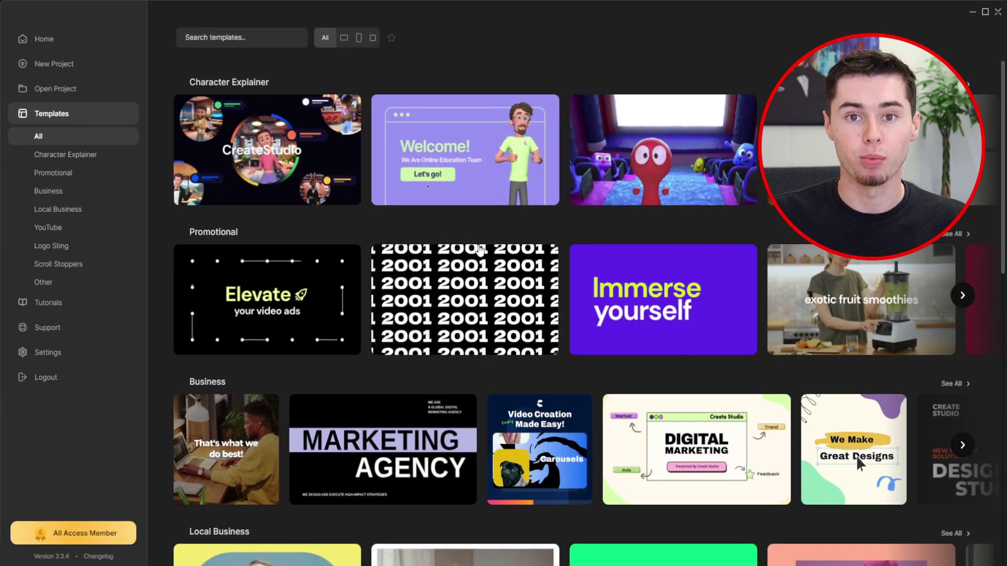
scroll(485, 220, down, 5)
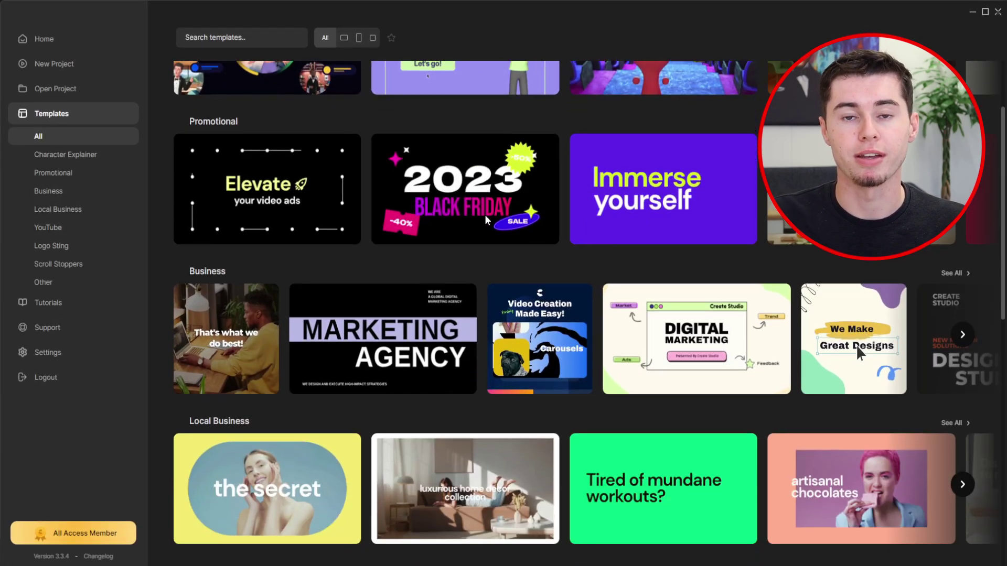
scroll(487, 221, down, 7)
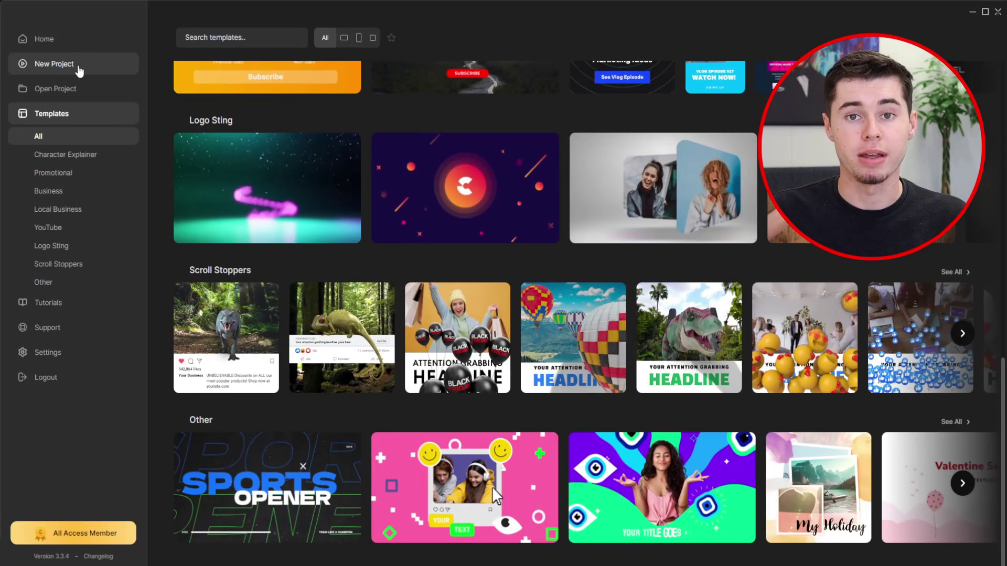
Start a new project with a 3840 × 2160 canvas resolution
click(78, 65)
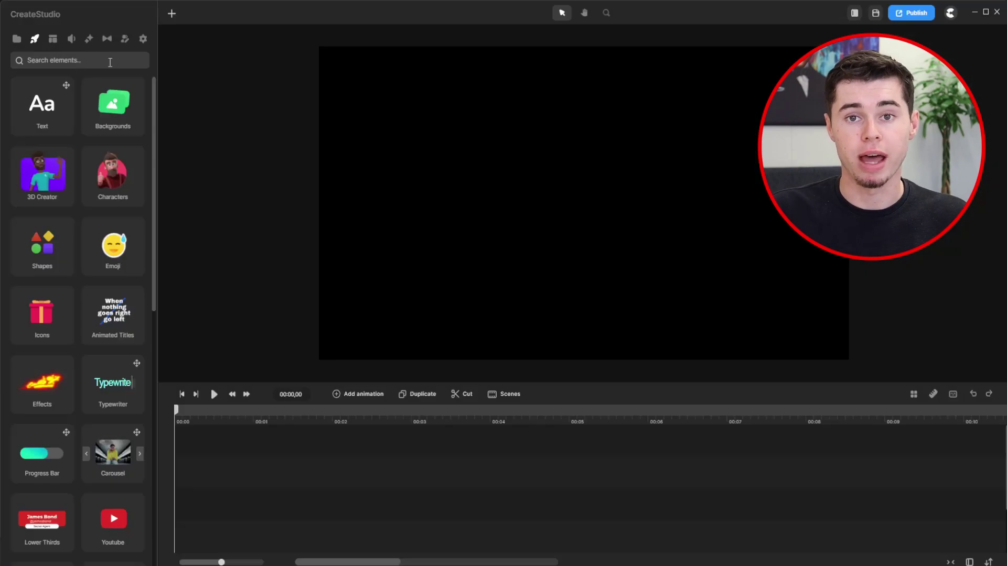
click(143, 38)
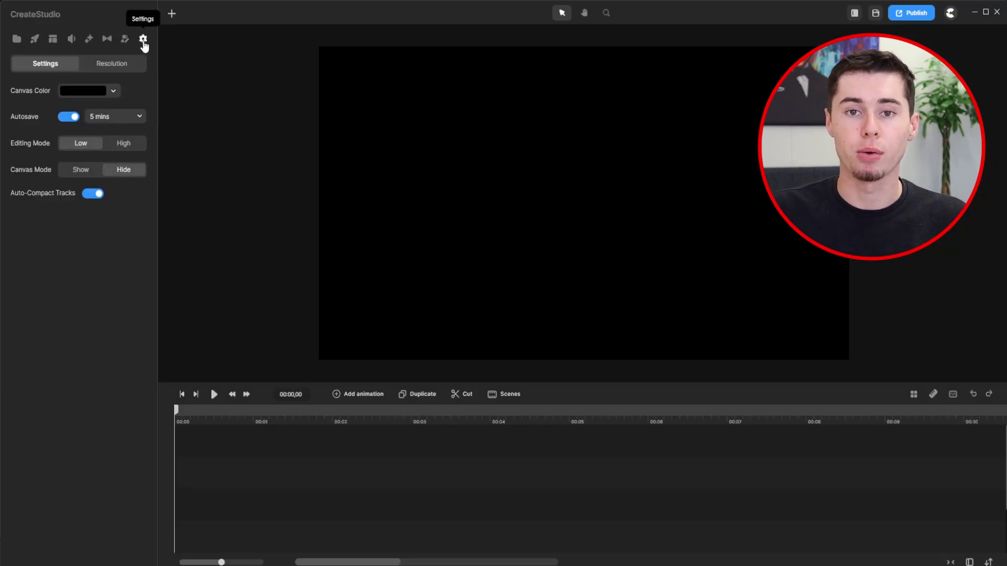
click(115, 65)
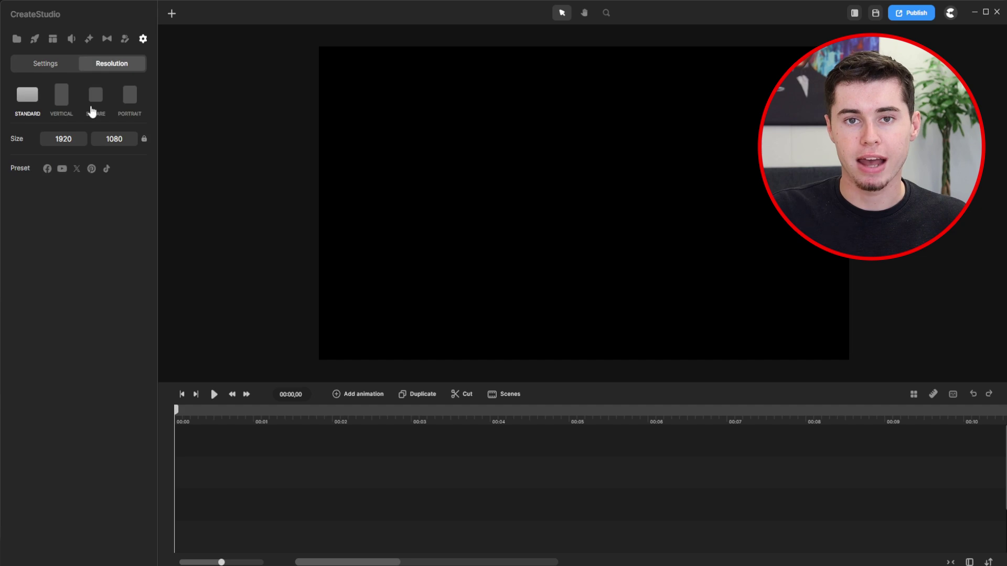
double_click(84, 140)
text(03840)
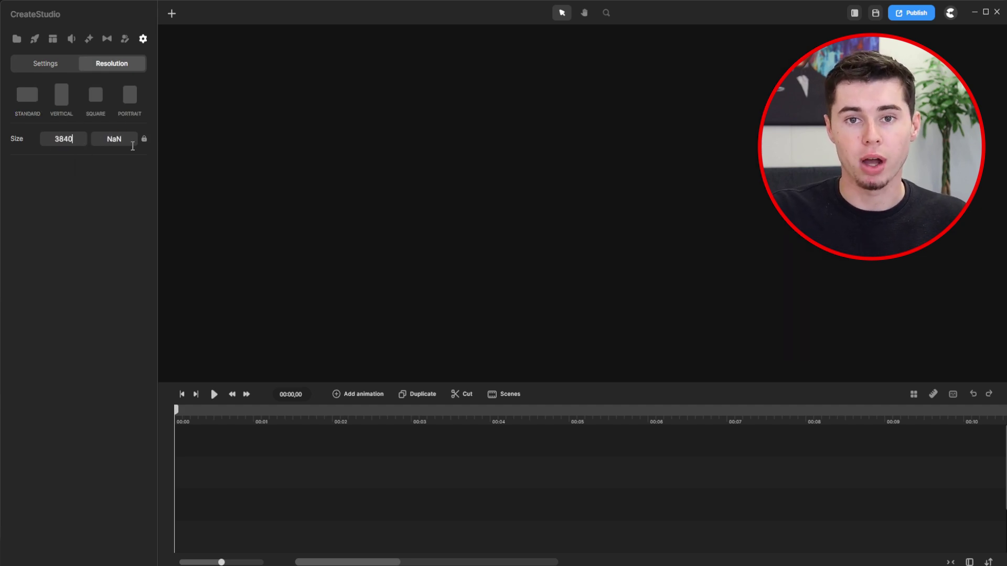
click(31, 110)
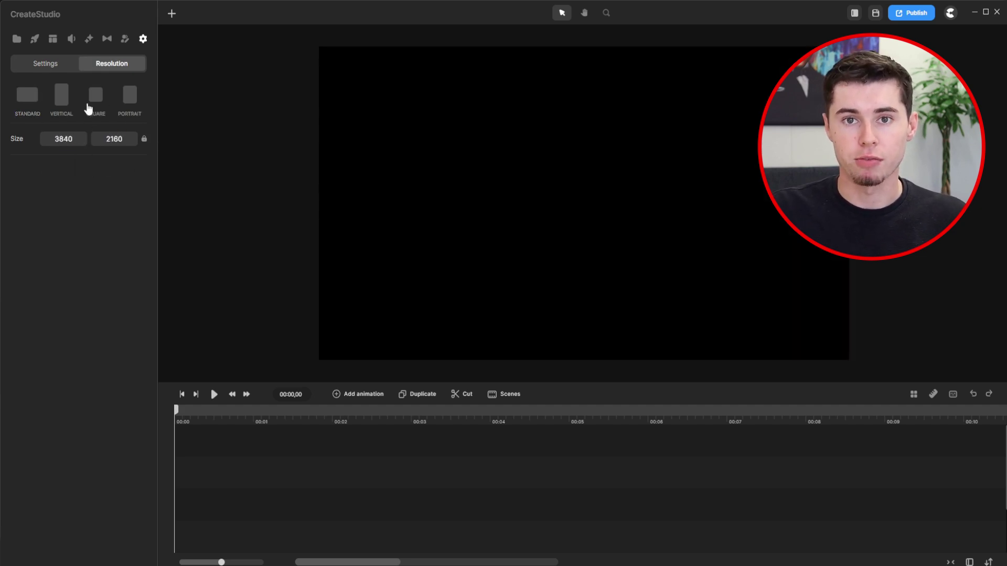
Set the canvas colour to white and return to the Elements library
click(45, 63)
click(81, 91)
drag(116, 169, 84, 111)
click(100, 305)
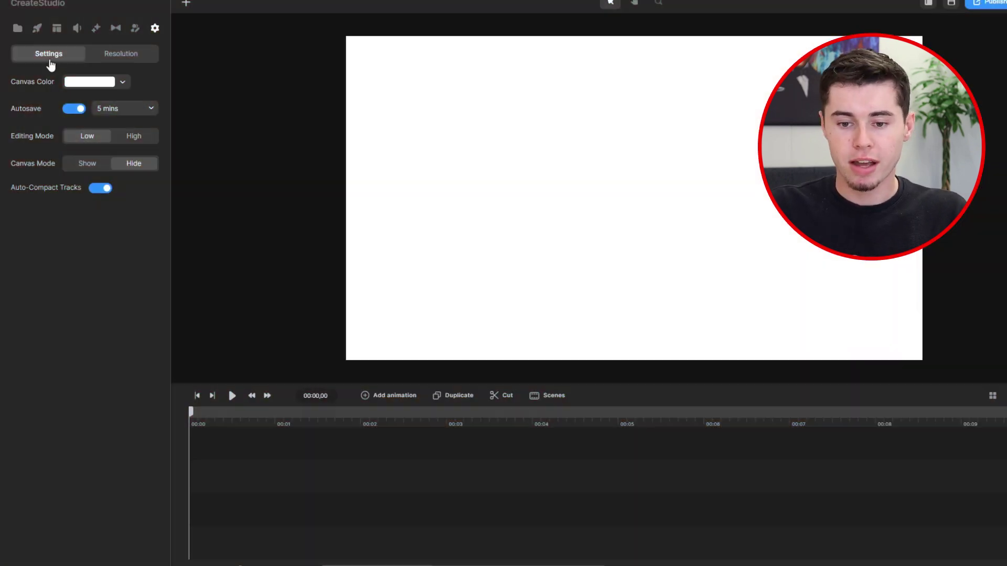
click(38, 31)
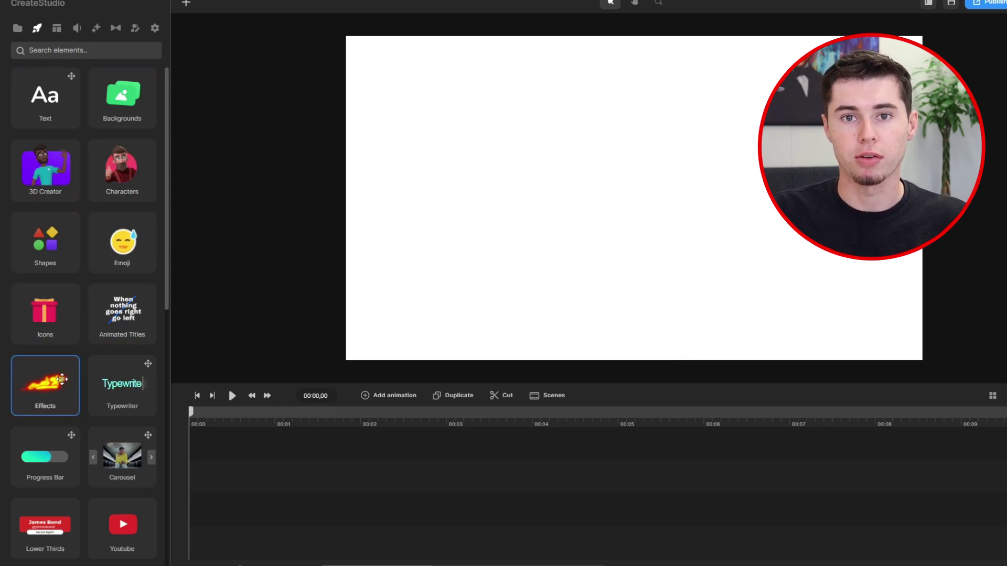
scroll(121, 382, down, 2)
scroll(134, 467, down, 5)
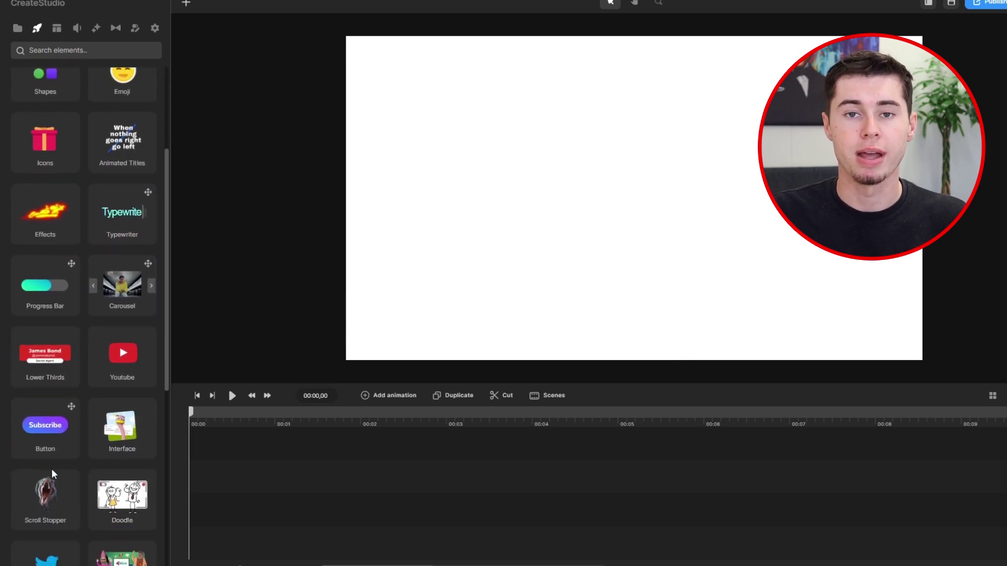
scroll(68, 504, down, 3)
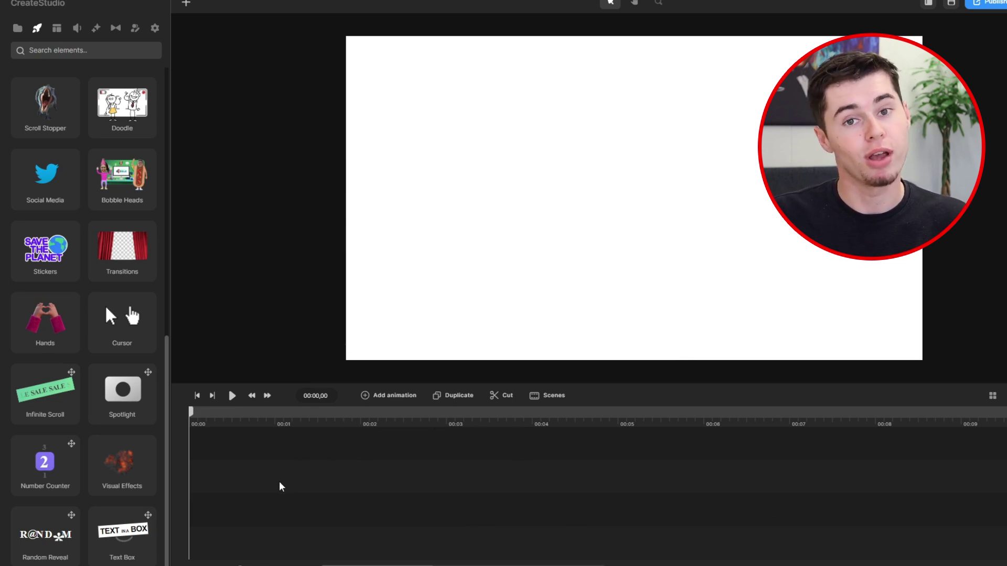
scroll(125, 463, up, 8)
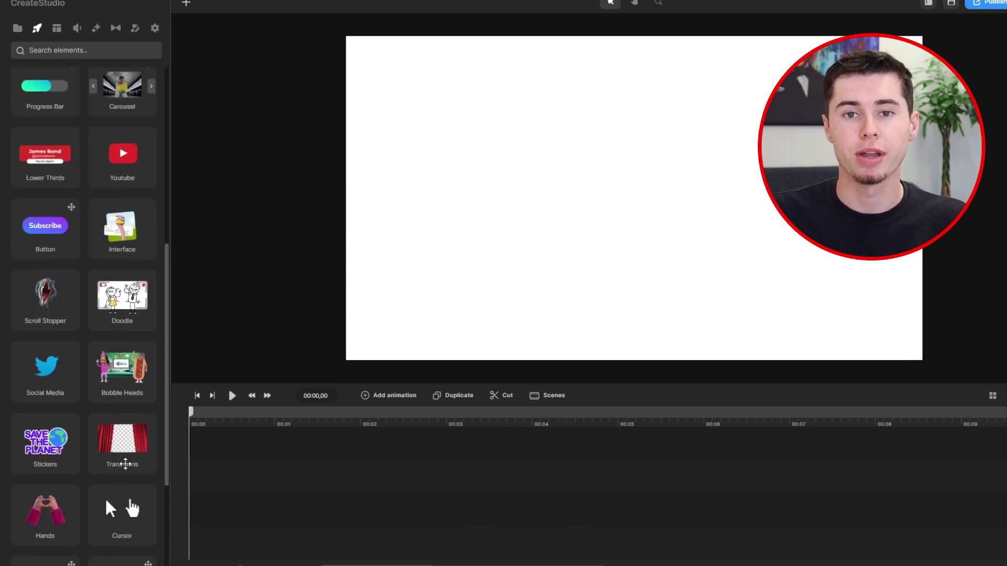
scroll(125, 463, up, 2)
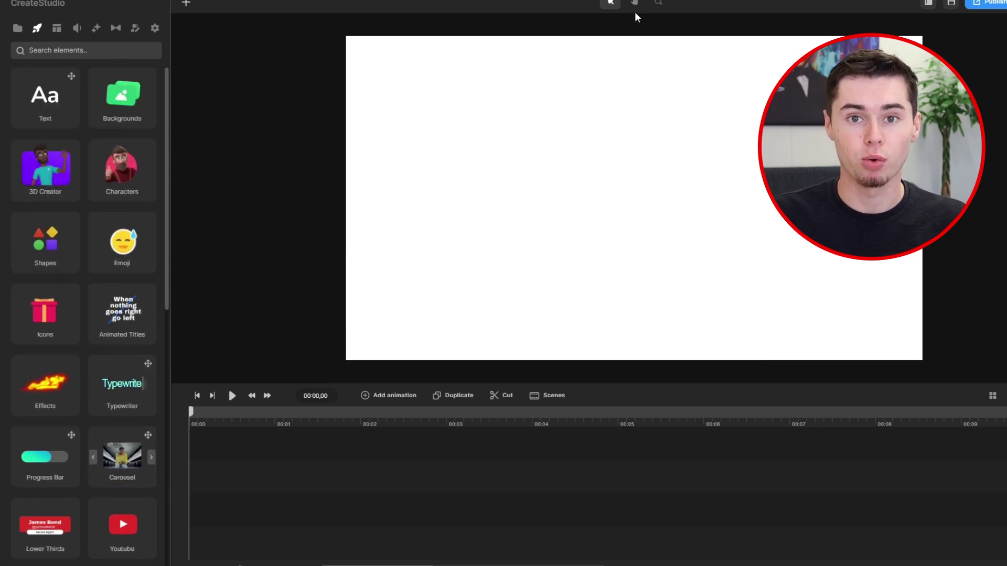
Add a new text element to the canvas
click(187, 5)
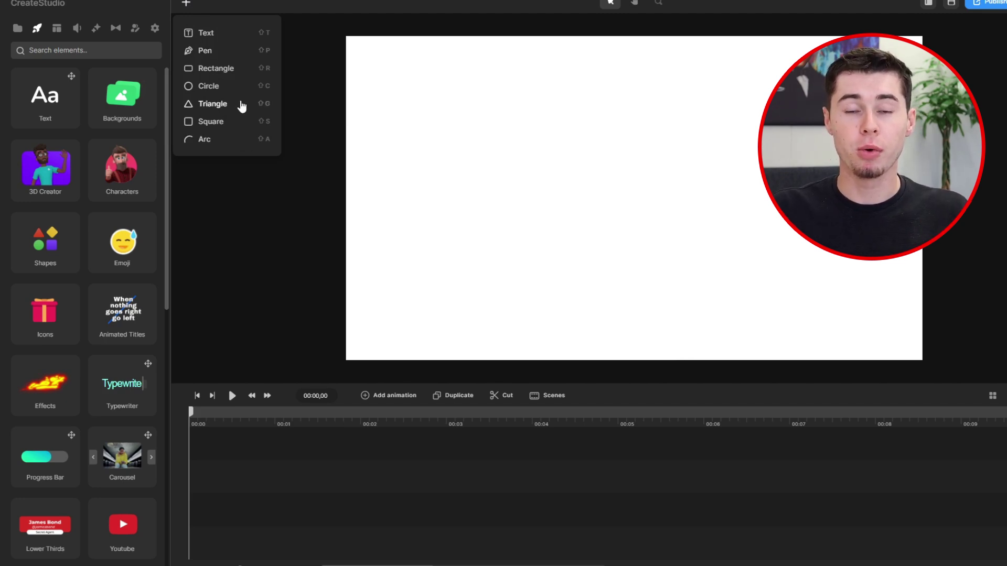
click(209, 38)
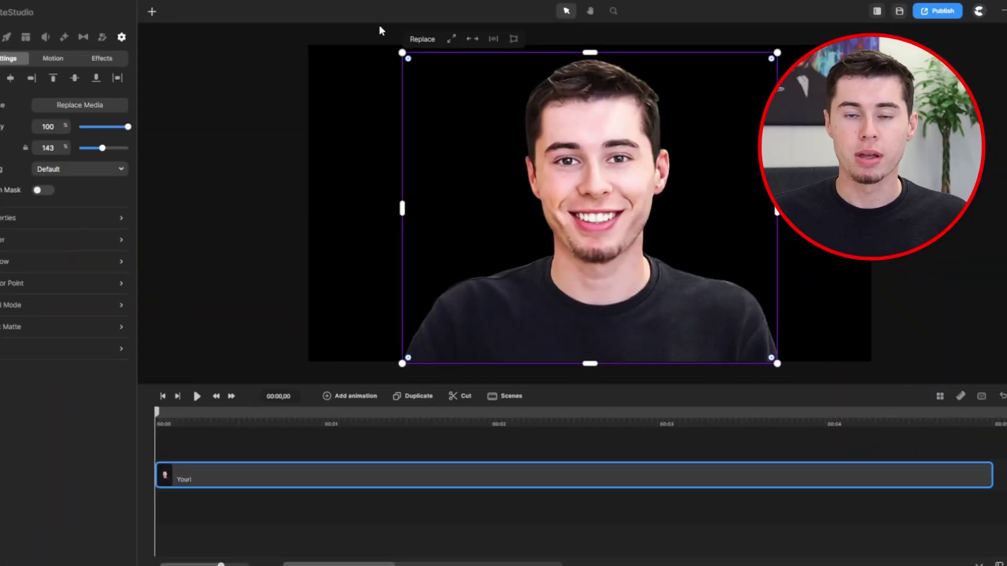
Draw a closed pen path from the chin, along the jaw, around the head and back
click(152, 11)
click(172, 57)
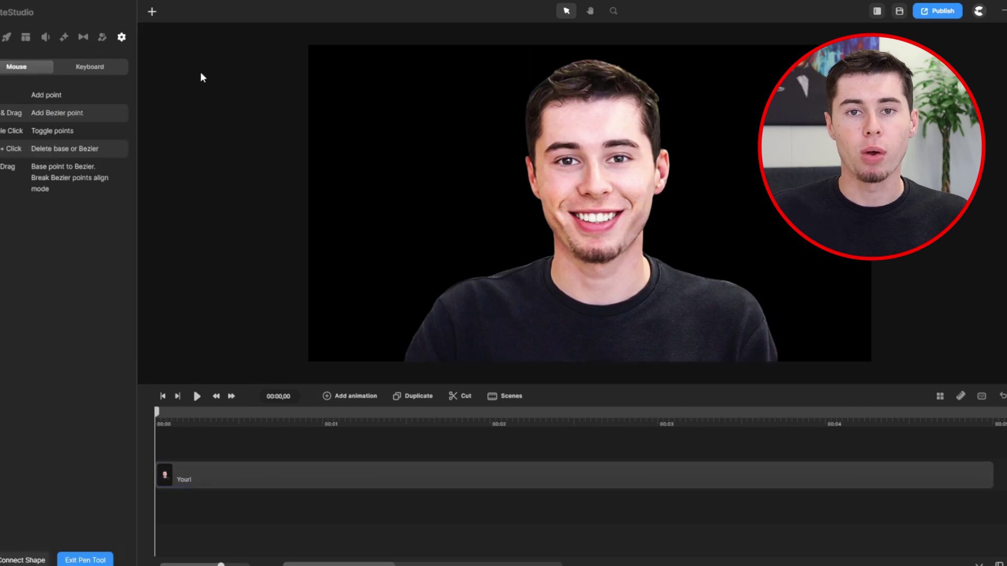
click(551, 232)
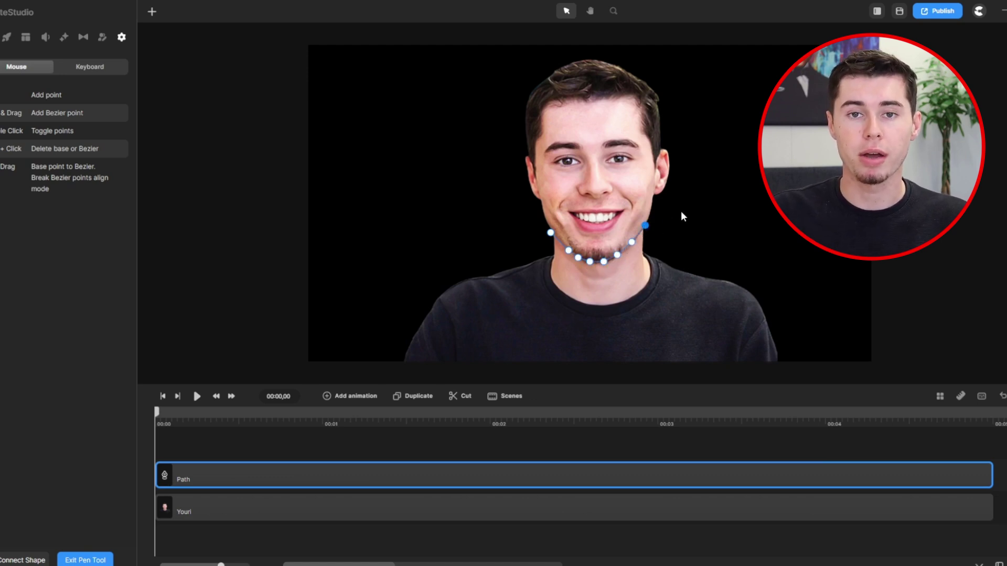
click(682, 193)
click(680, 99)
click(661, 59)
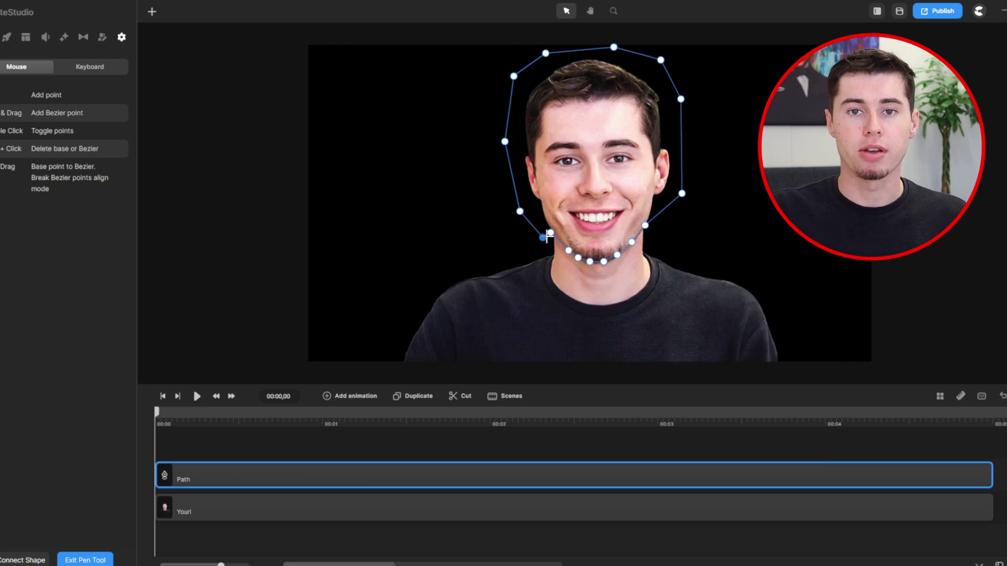
click(548, 236)
right_click(233, 473)
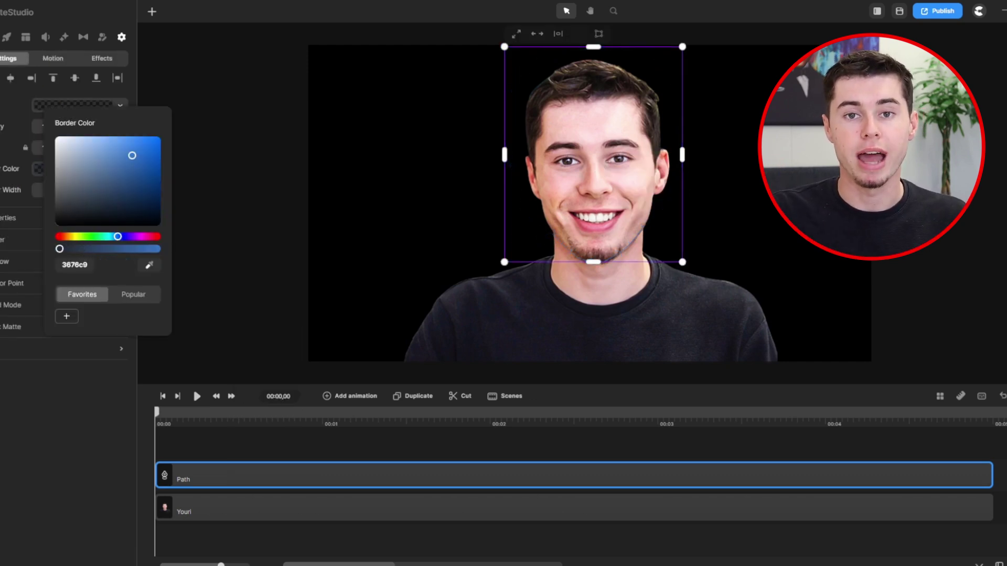
Select the photo and path layers together and mask the photo with the face path
shift+click(203, 503)
right_click(215, 474)
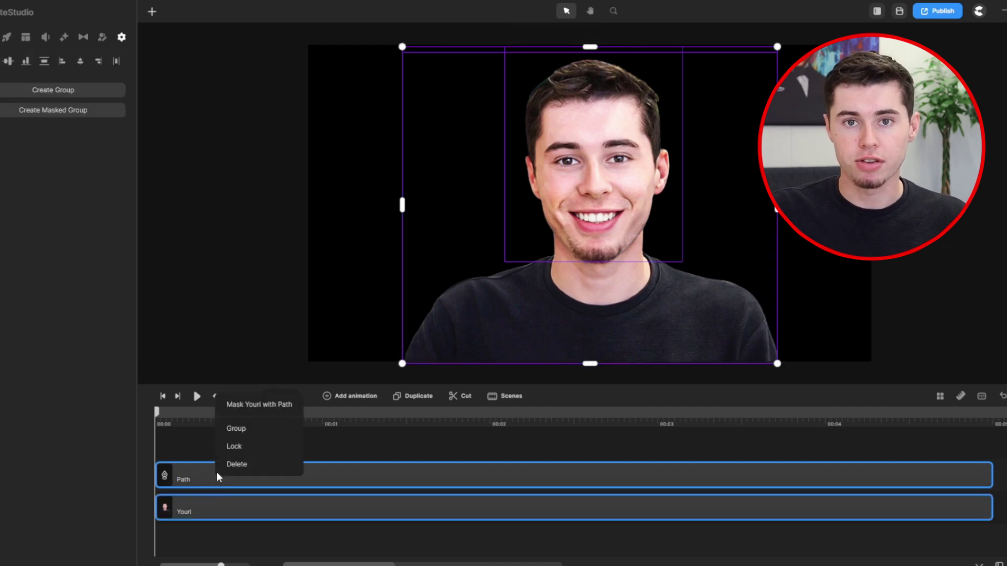
click(249, 407)
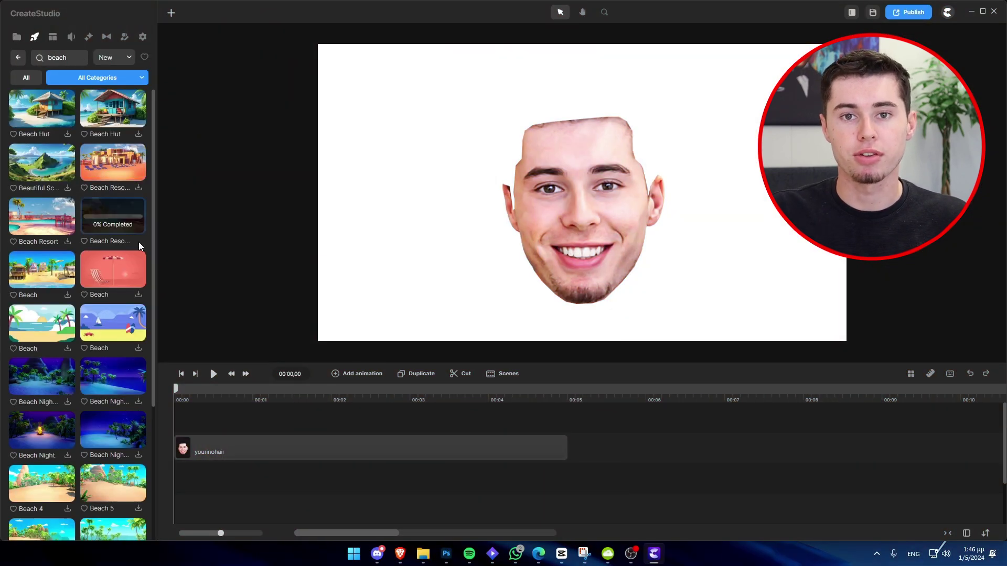
Set a Beach Resort image as background and add the Sausage Man character
click(112, 215)
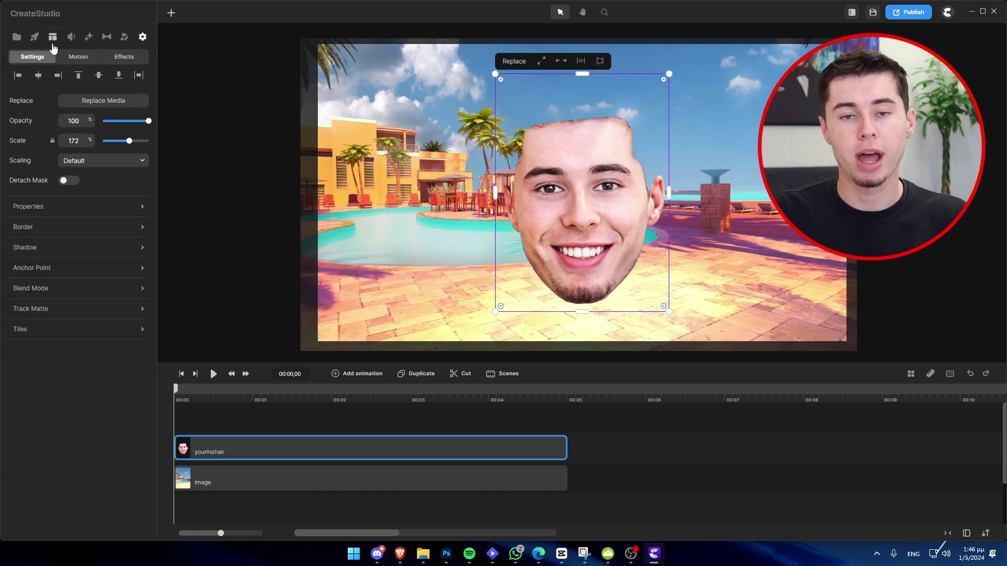
click(52, 36)
click(35, 37)
scroll(78, 315, down, 5)
click(113, 369)
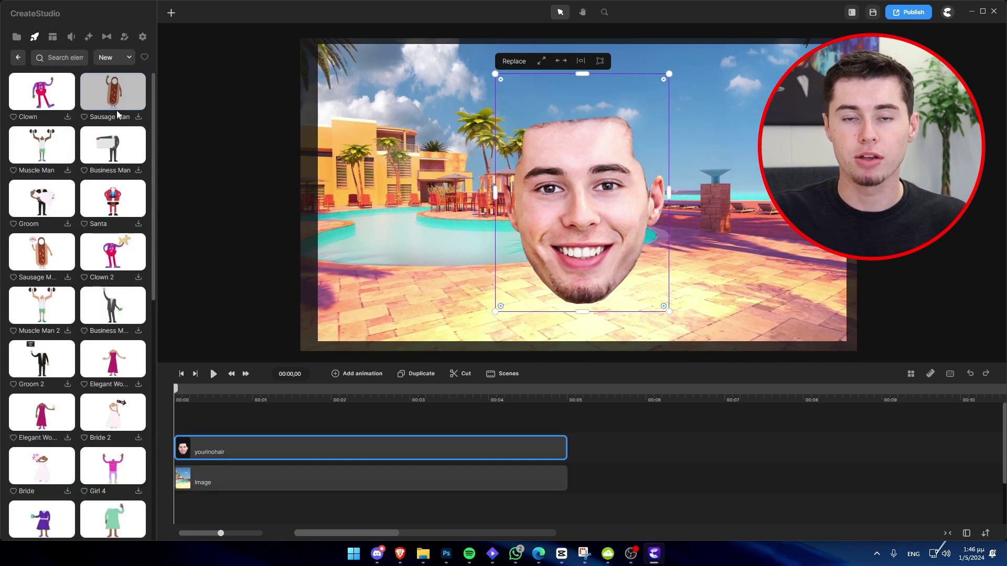
click(126, 105)
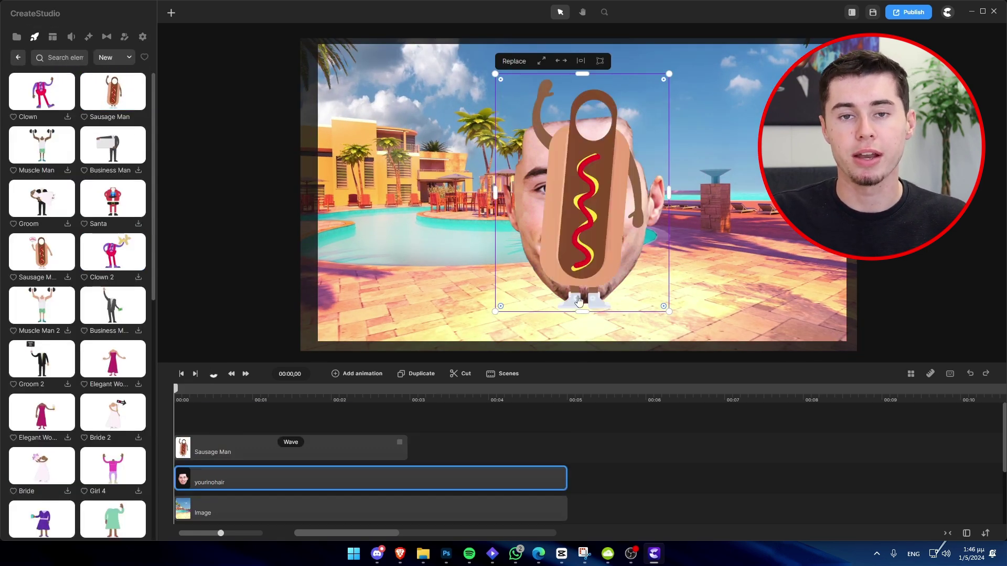
click(638, 279)
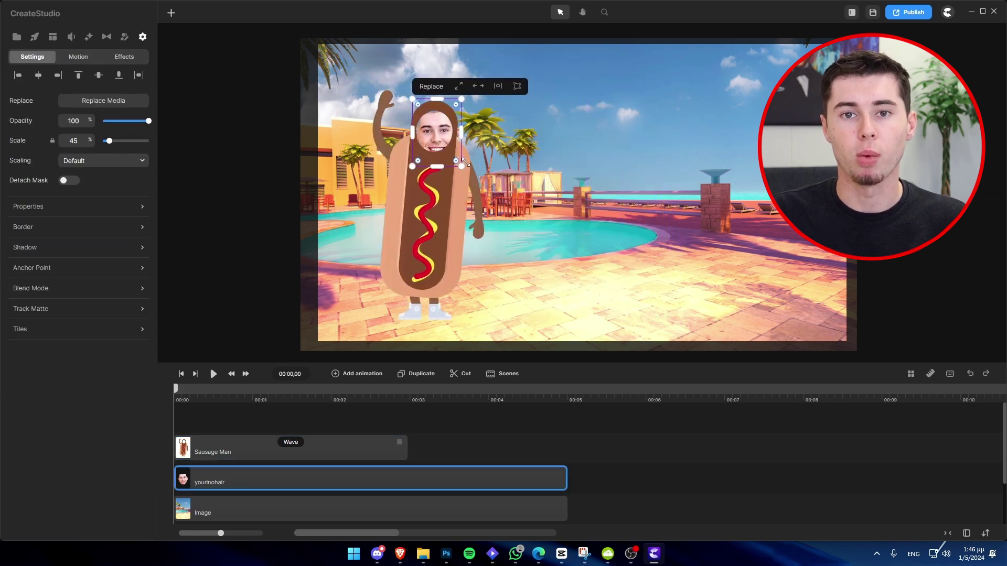
Preview the scene and trim the face clip to end at 00:03
click(424, 246)
click(405, 421)
key(space)
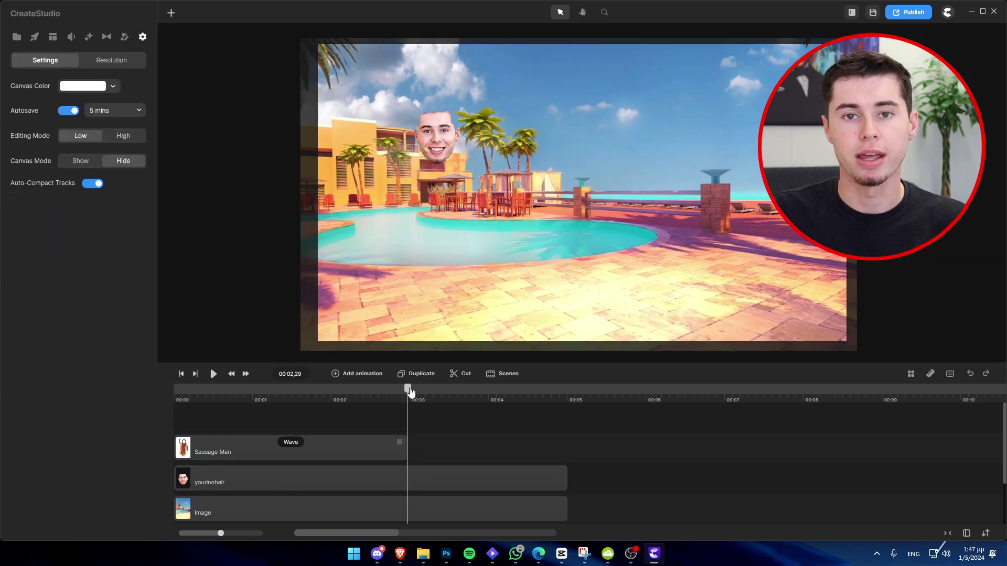
click(261, 447)
click(522, 468)
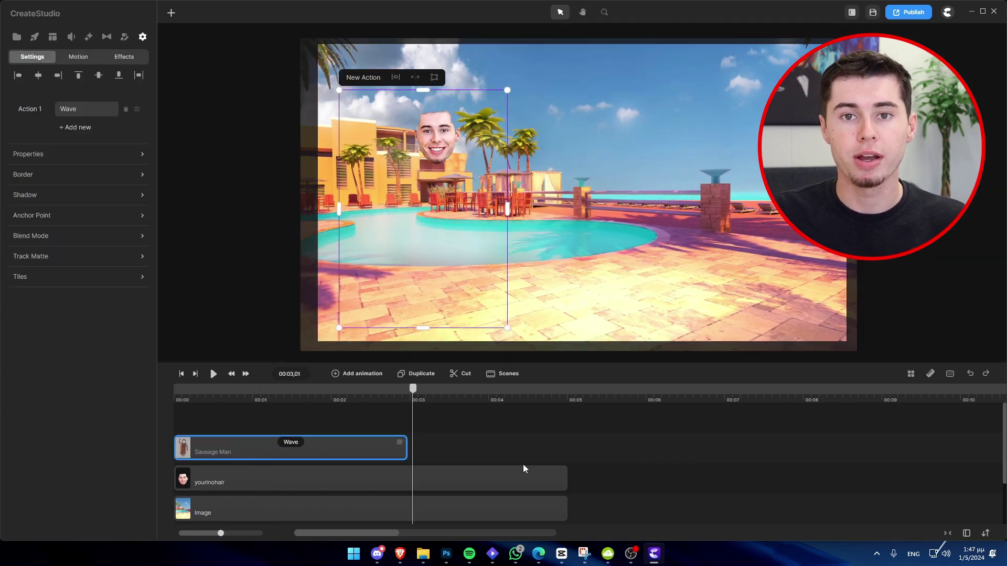
drag(566, 478, 407, 478)
click(171, 398)
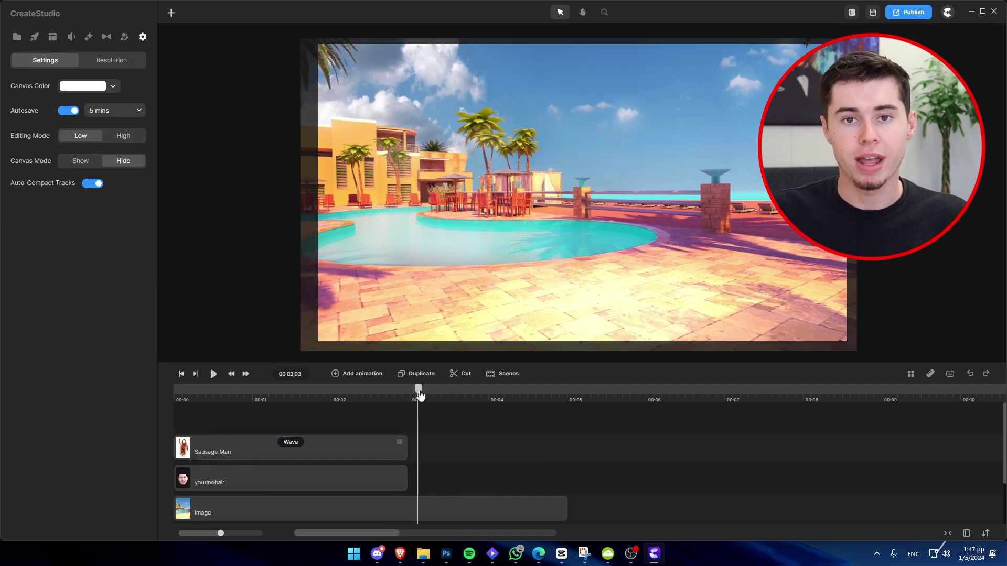
click(325, 402)
click(315, 478)
Give the face a Rotate entrance animation and a Swing rotation loop
click(78, 56)
click(23, 211)
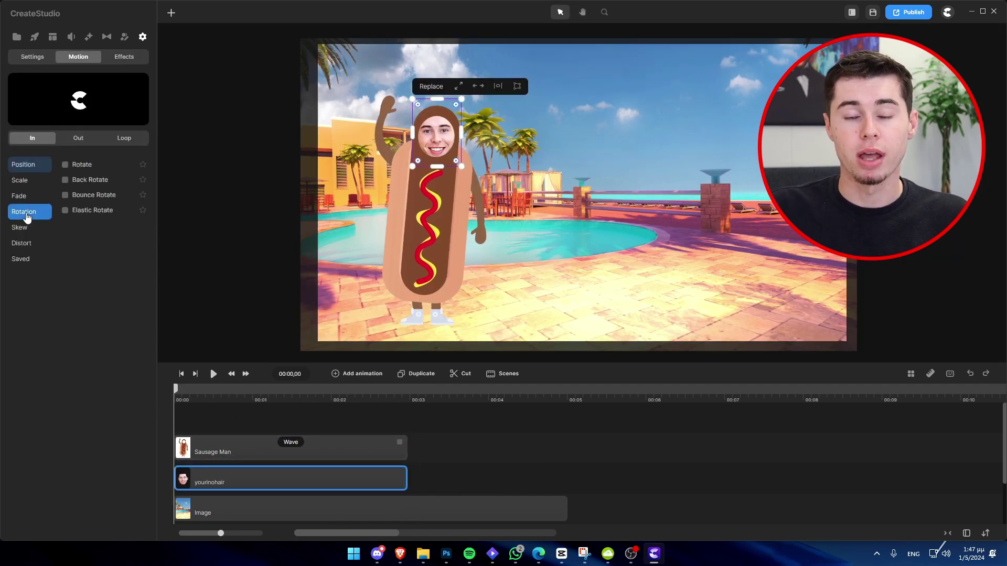
click(65, 165)
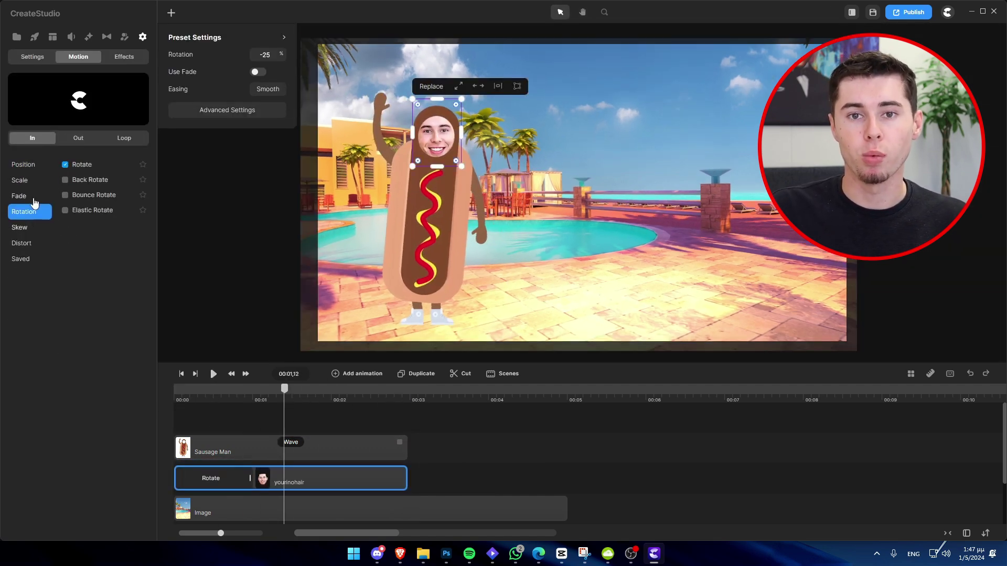
click(24, 243)
click(123, 138)
click(23, 211)
click(65, 164)
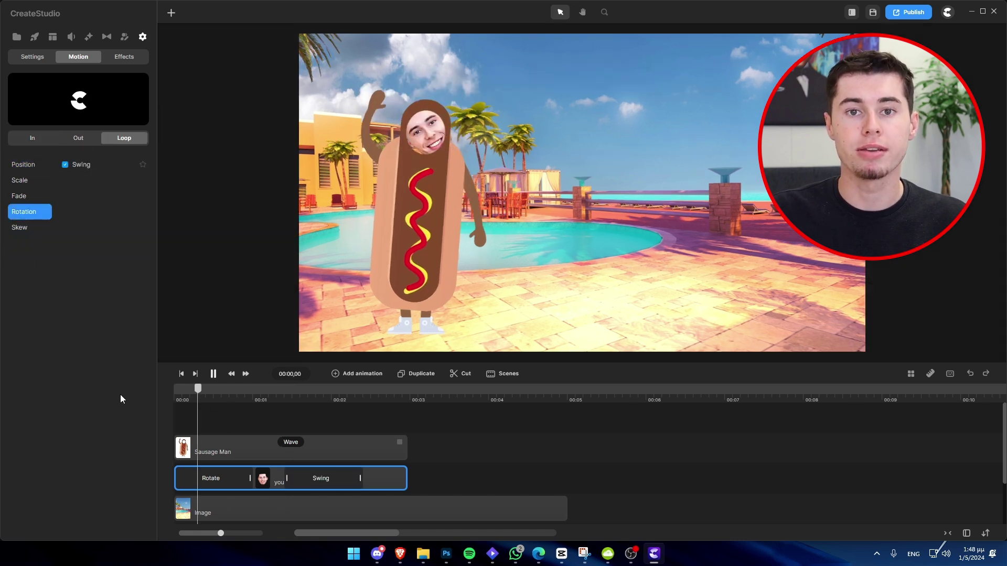
Review the face's settings and effects, then move the playhead to 00:02,04 and select the Swing block
click(43, 62)
click(70, 60)
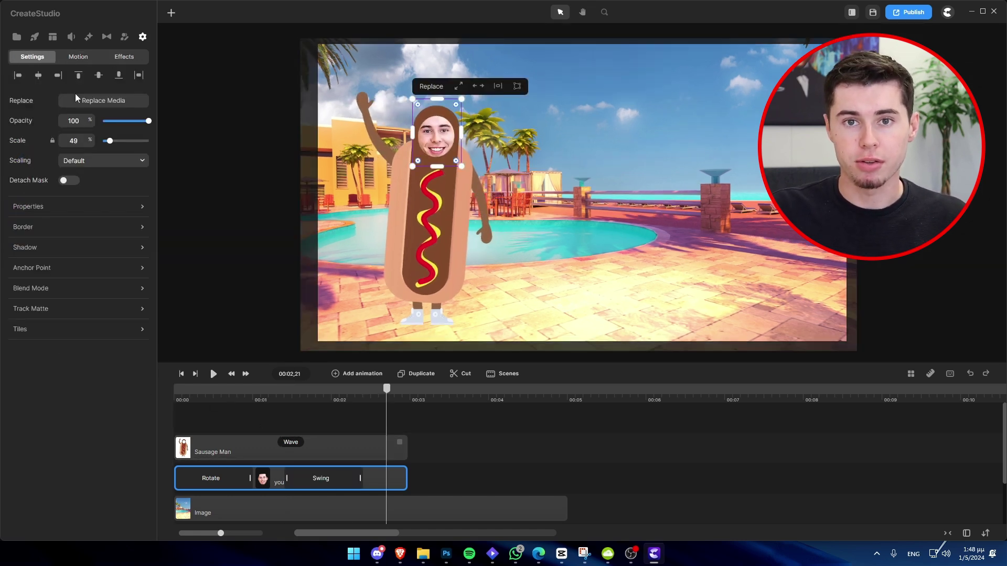
click(124, 56)
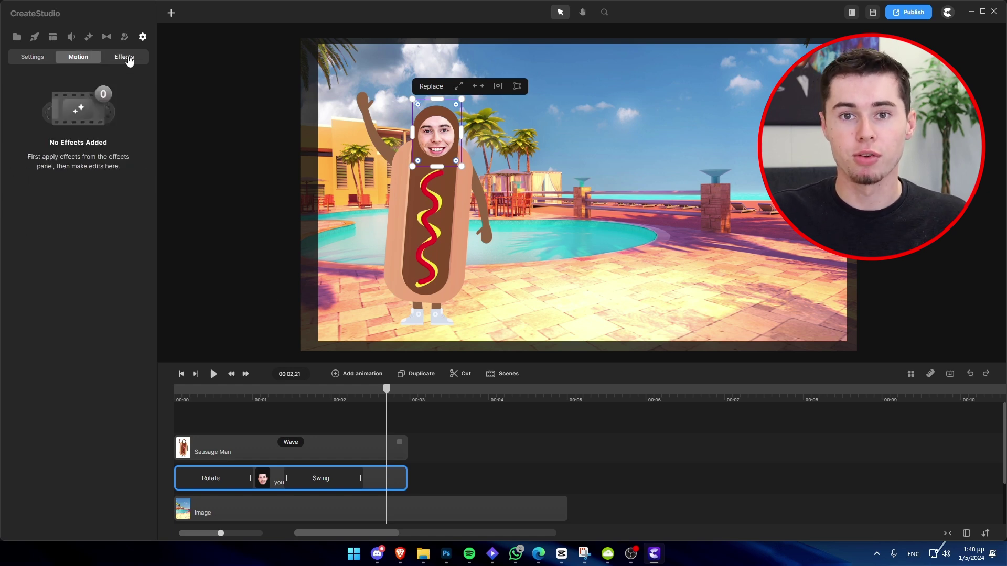
click(79, 56)
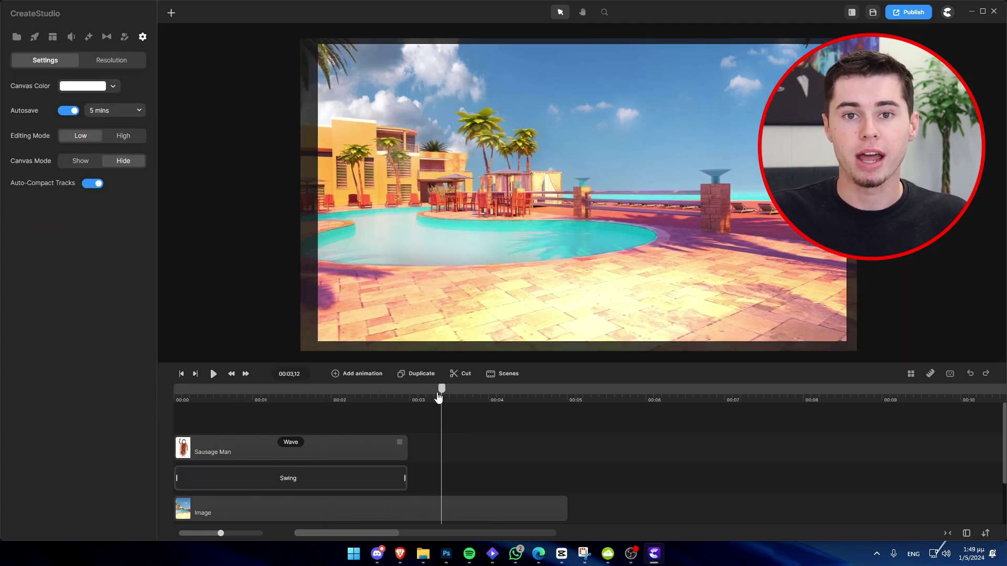
drag(441, 400, 344, 404)
click(341, 478)
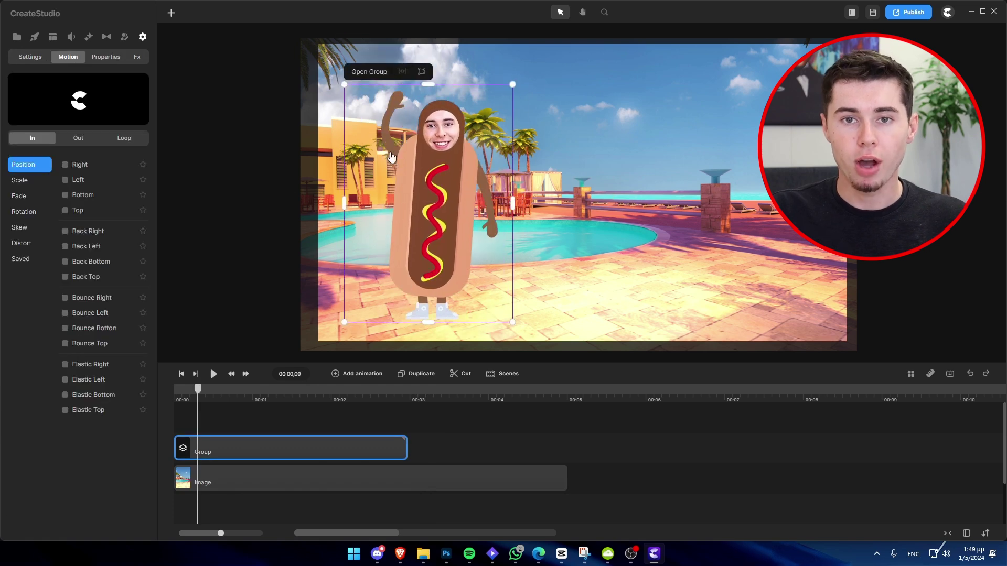
Give the Sausage Man group a Right slide-in entrance
click(391, 156)
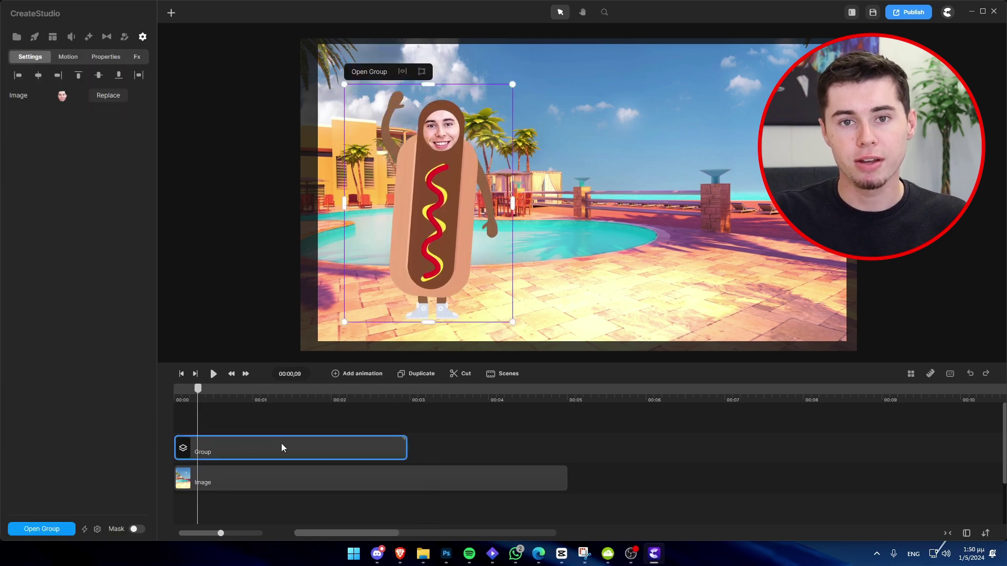
click(73, 60)
click(65, 165)
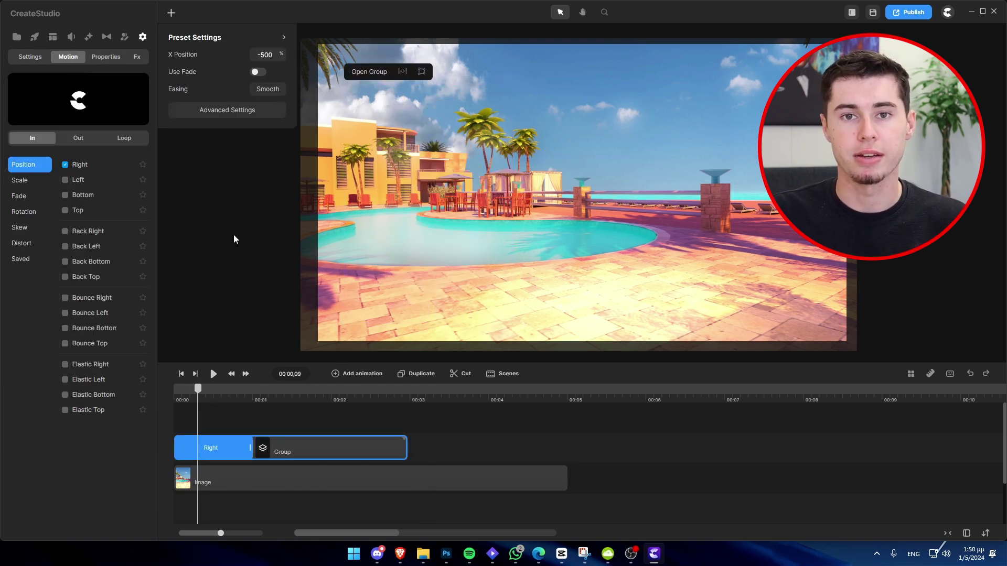
Shorten the Group clip and trim the beach image to end at the same time
drag(514, 450, 407, 450)
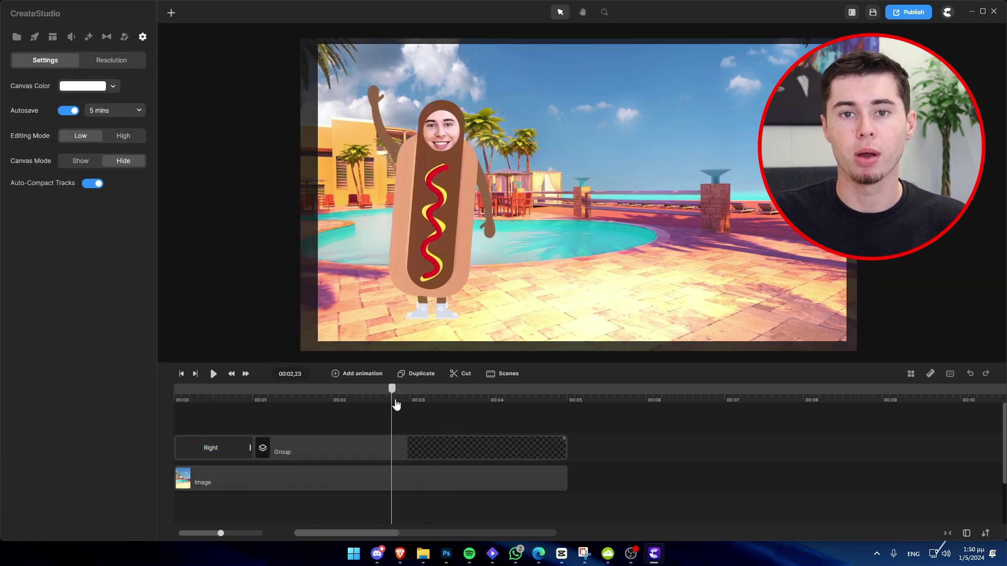
click(368, 449)
drag(565, 478, 407, 478)
click(391, 404)
At 00:01,13, add white 'Subscribe!' text and move it to the top of the scene
click(287, 401)
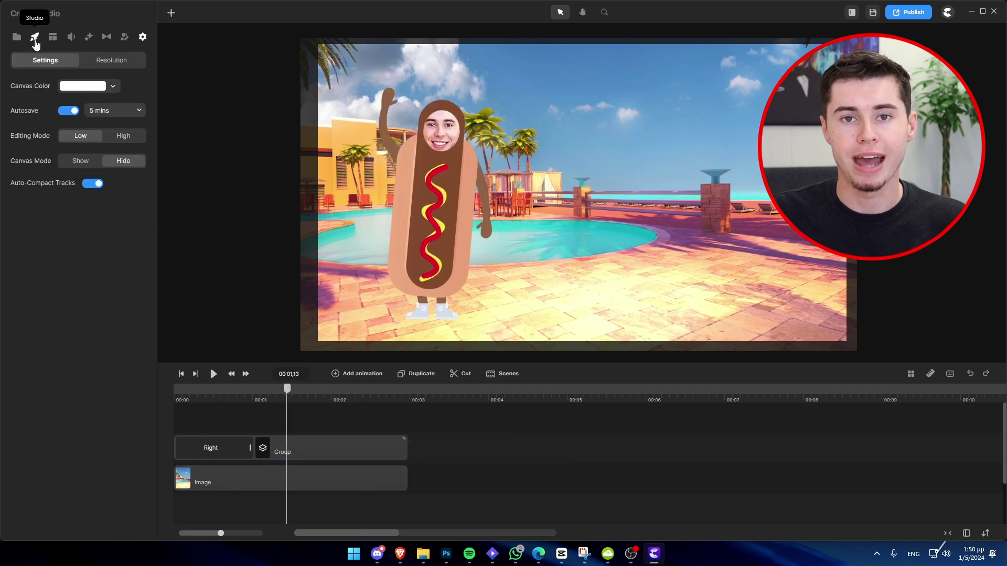
click(35, 36)
click(44, 98)
double_click(680, 195)
text(Subsa)
key(BackSpace)
text(cribe!)
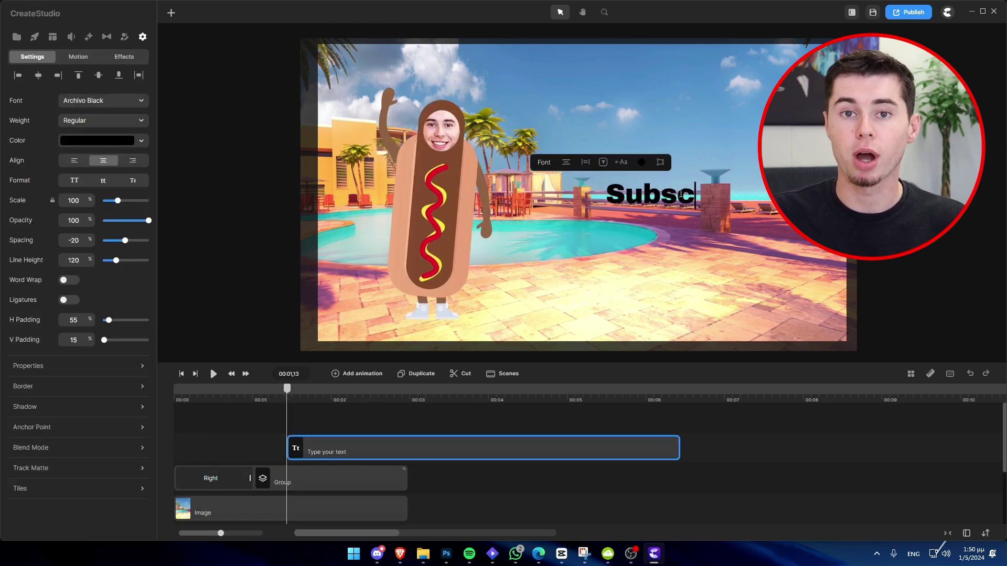
click(641, 162)
click(657, 138)
drag(612, 206, 629, 114)
Search the elements for 'confetti' and add the Confetti 10 overlay
scroll(727, 124, up, 6)
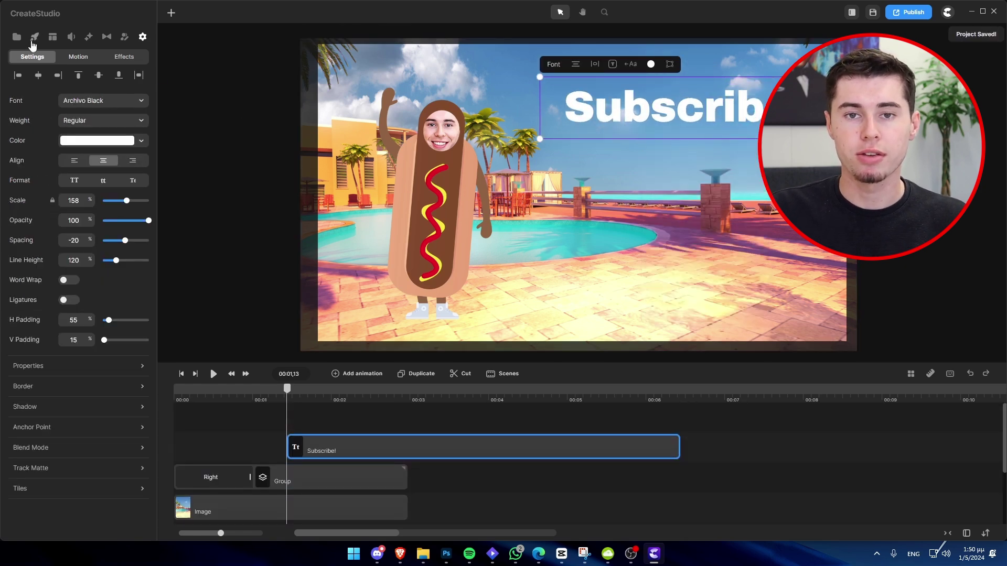
click(35, 36)
text(confetti)
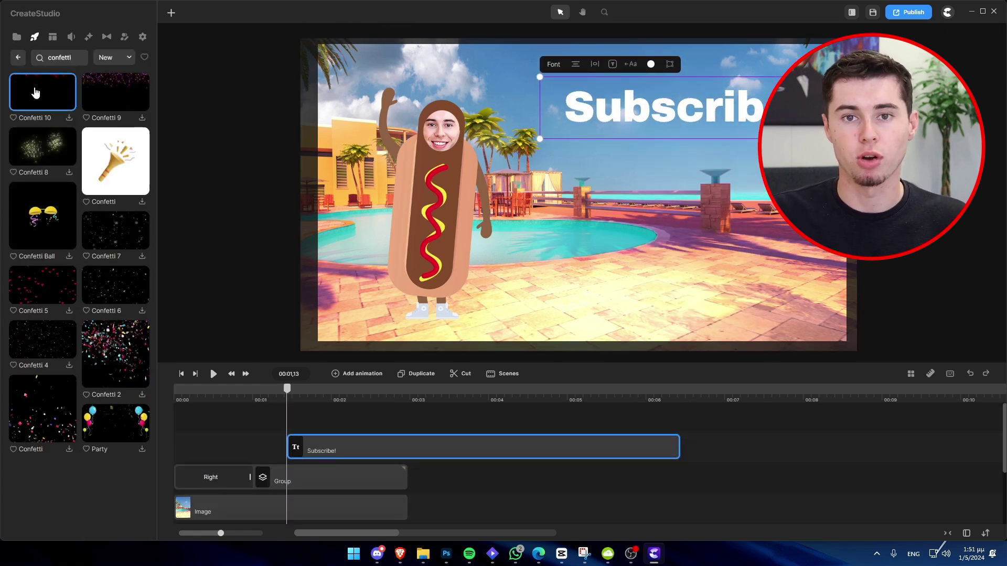
click(33, 84)
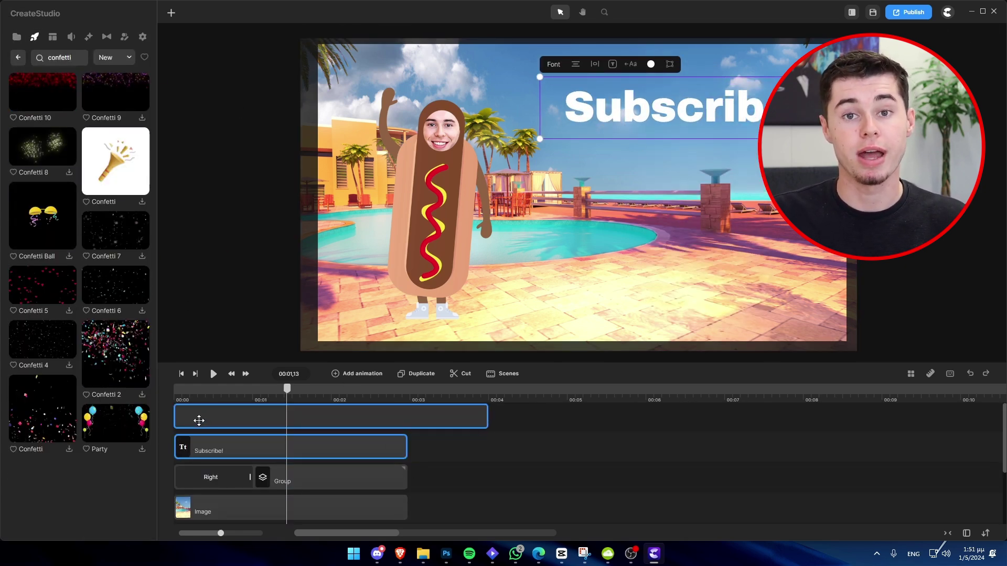